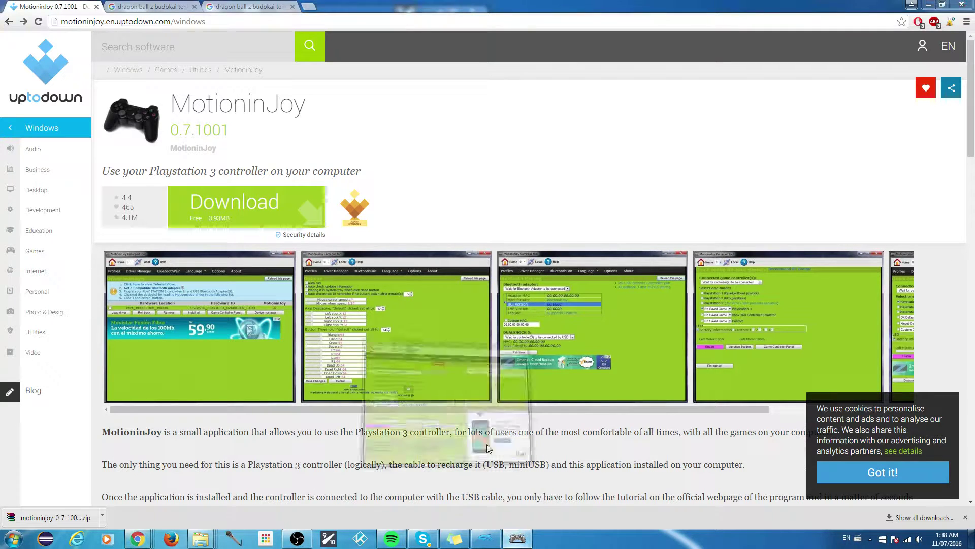
- In MotioninJoy, choose the Playstation 3 mode with the DX-Default profile and run the vibration test
click(518, 538)
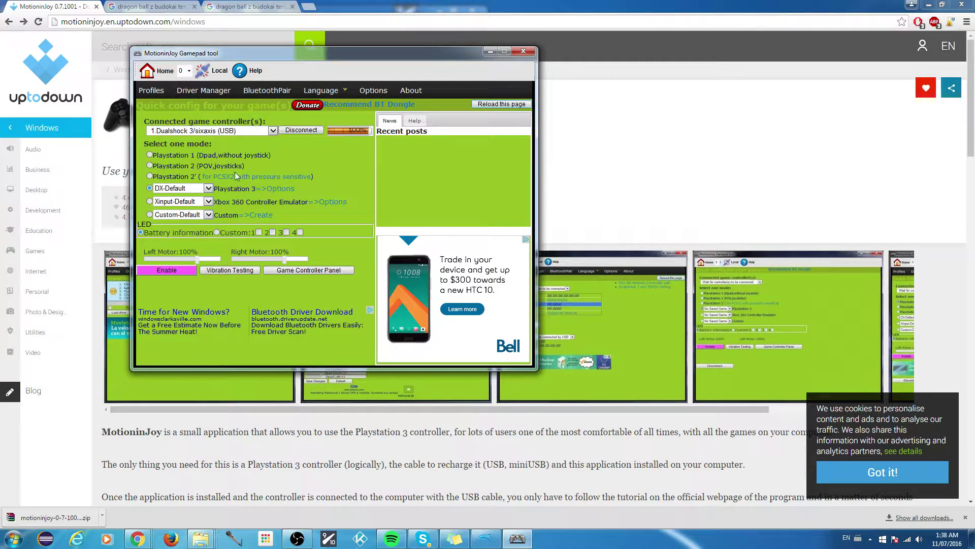
drag(162, 178, 180, 177)
click(150, 188)
click(231, 272)
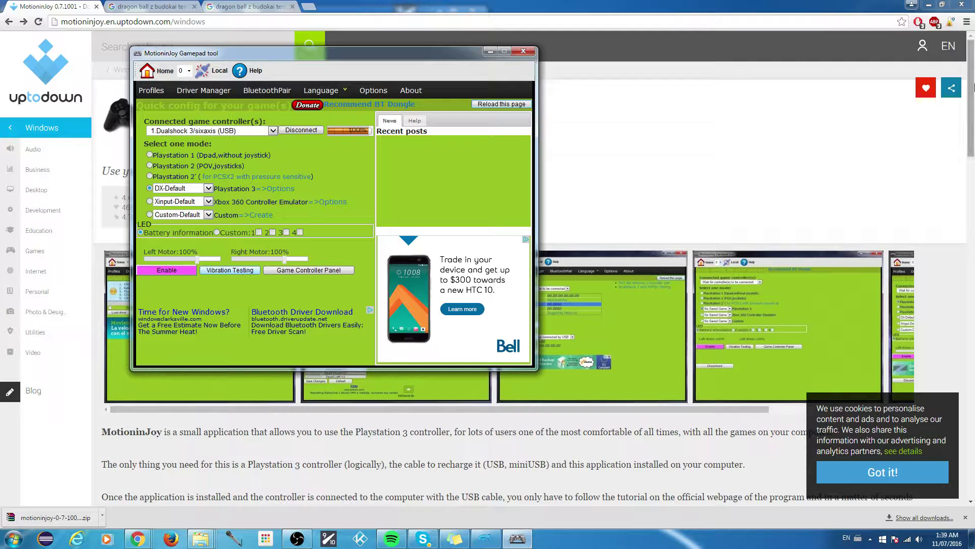
- Switch to Dolphin and set Wiimote 1 to Emulated Wiimote in the Wiimote settings
click(486, 538)
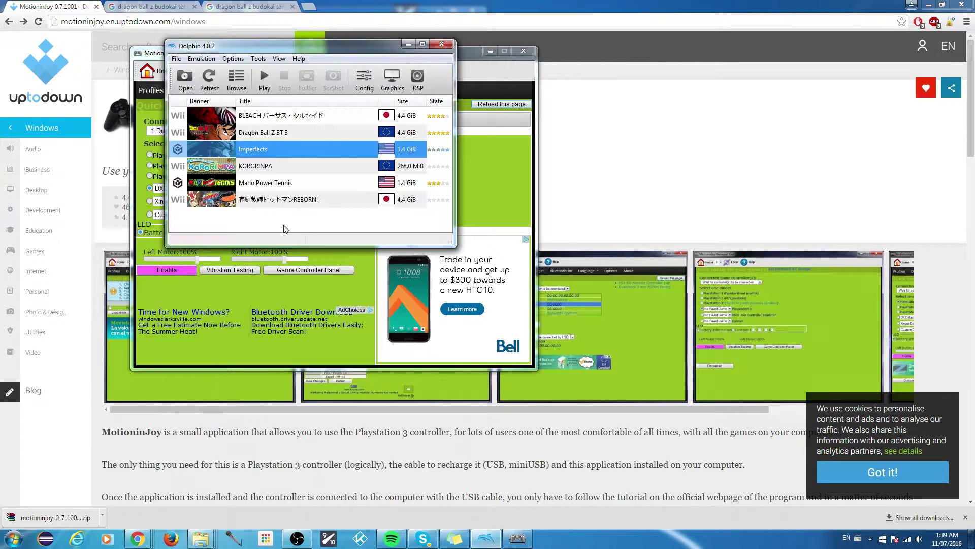
click(226, 60)
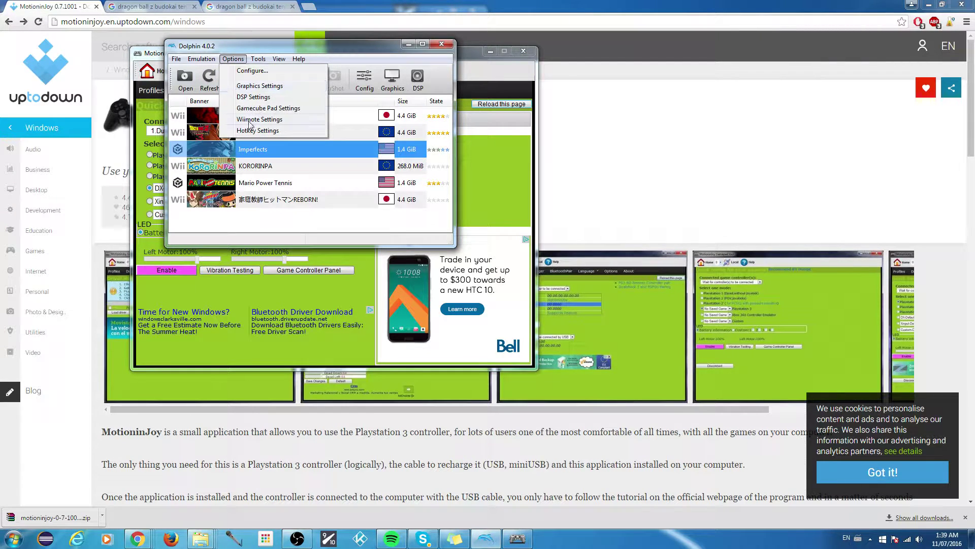
click(330, 133)
click(310, 44)
click(282, 53)
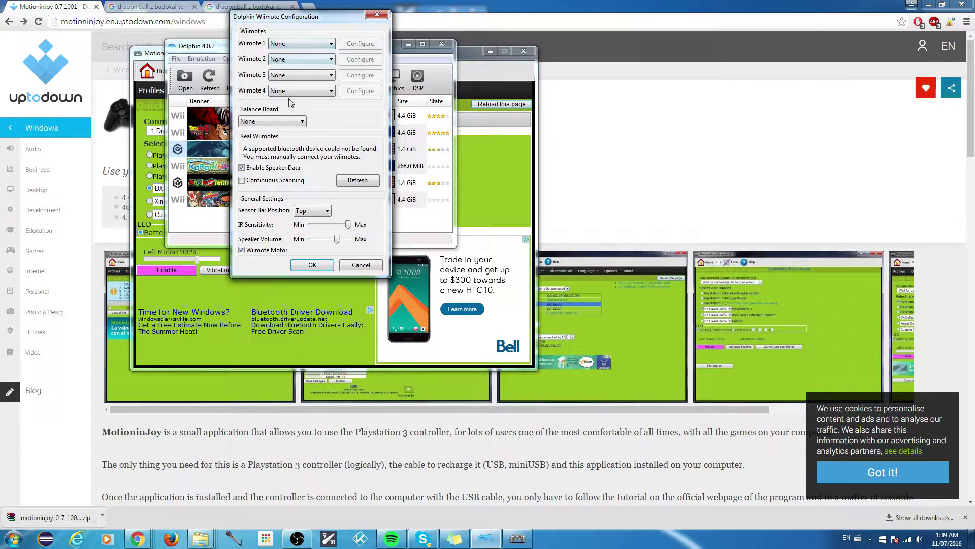
click(304, 44)
click(300, 61)
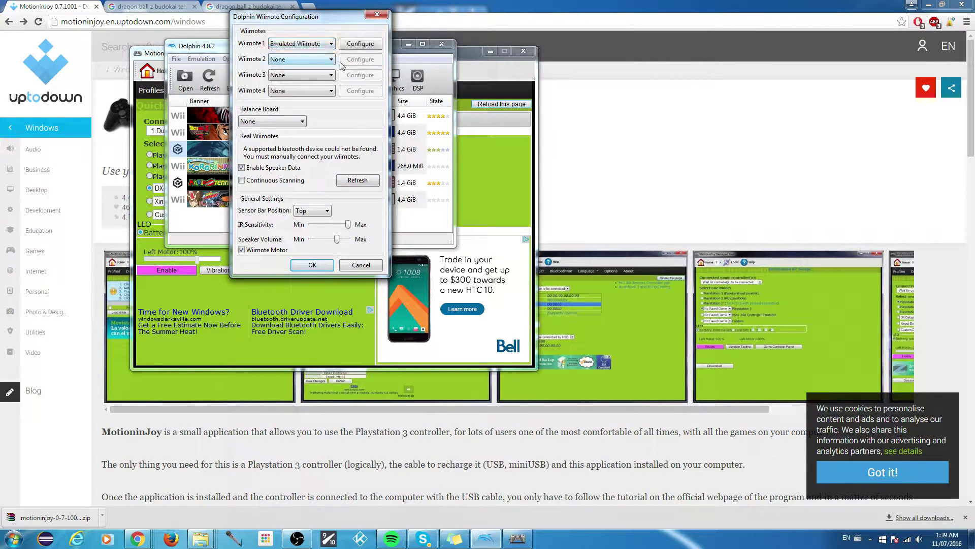
- Clear all existing Wiimote 1 mappings and select DInput/0/MotioninJoy Virtual Game Controller as its device
click(343, 44)
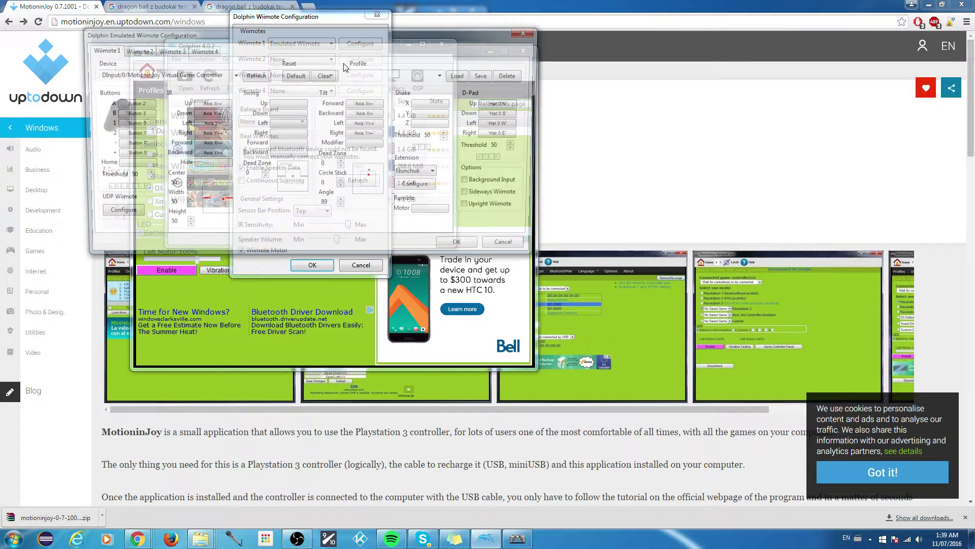
click(325, 75)
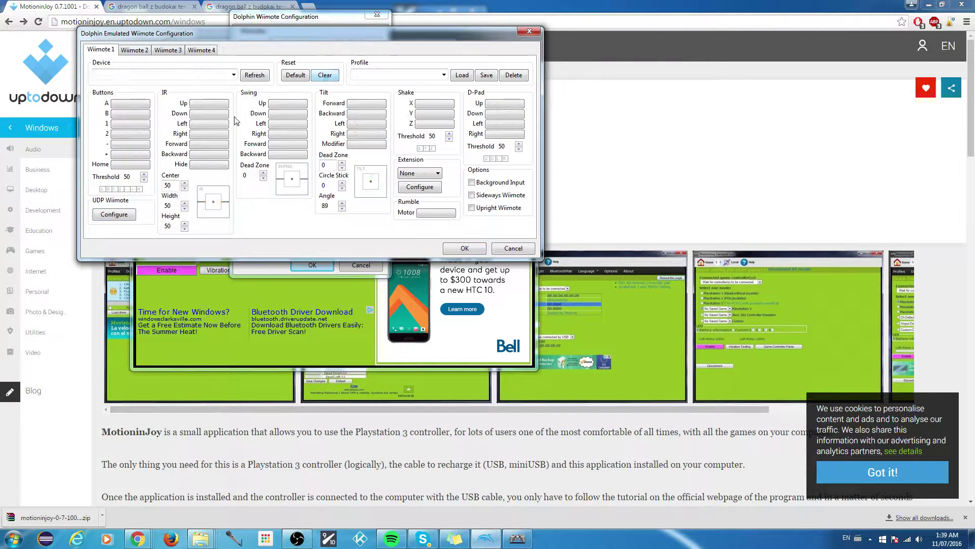
click(233, 74)
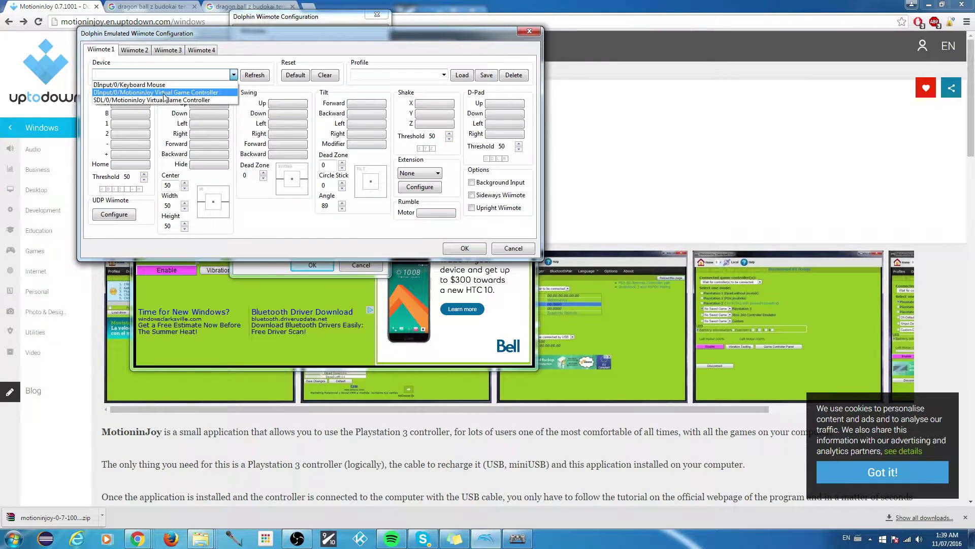
click(118, 94)
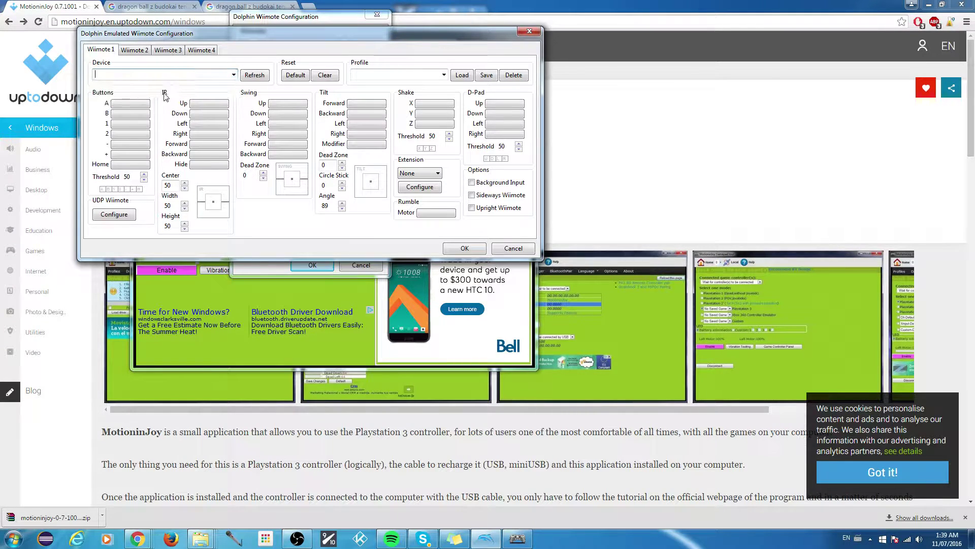
- Map Wiimote buttons A, B, 1, 2, - and + to controller Buttons 2, 3, 0, 1, 7 and 5 respectively
click(134, 103)
click(136, 113)
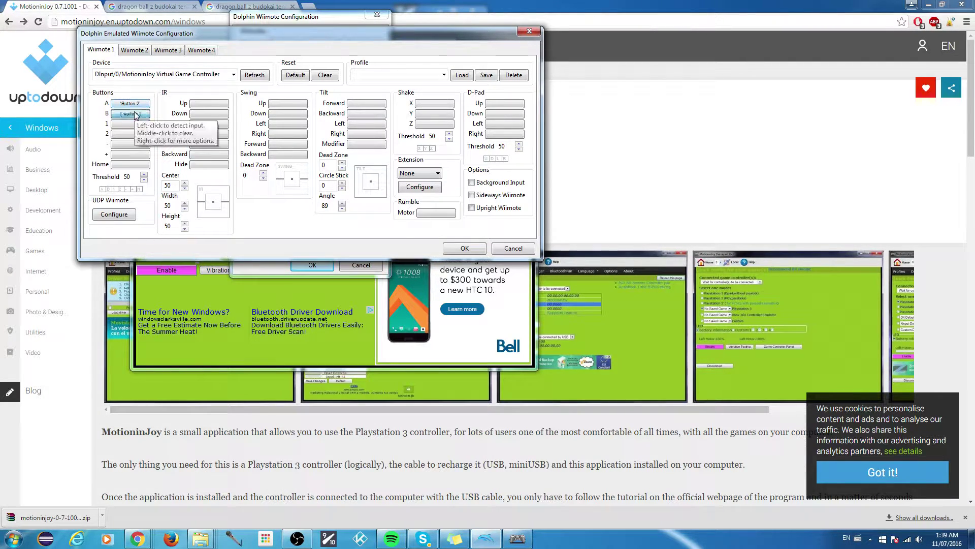
click(130, 124)
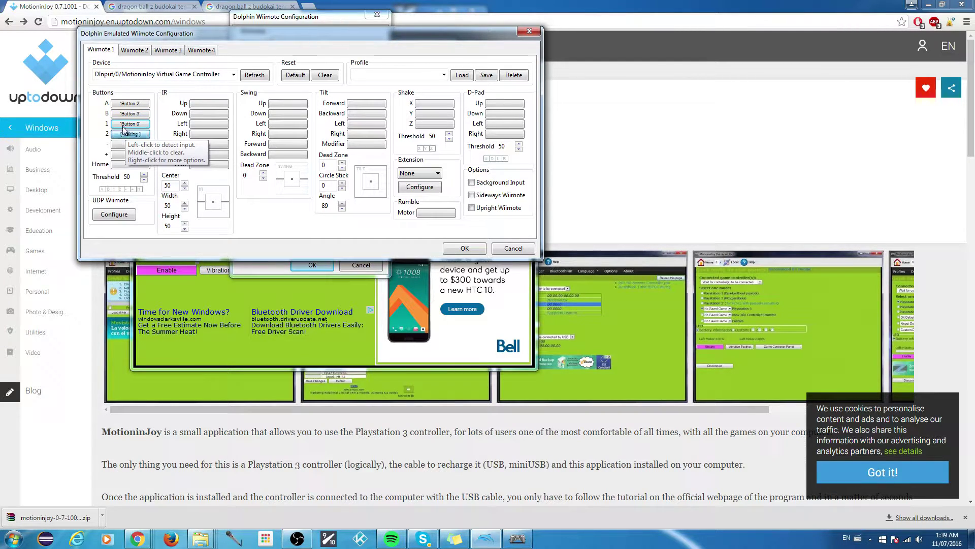
click(131, 145)
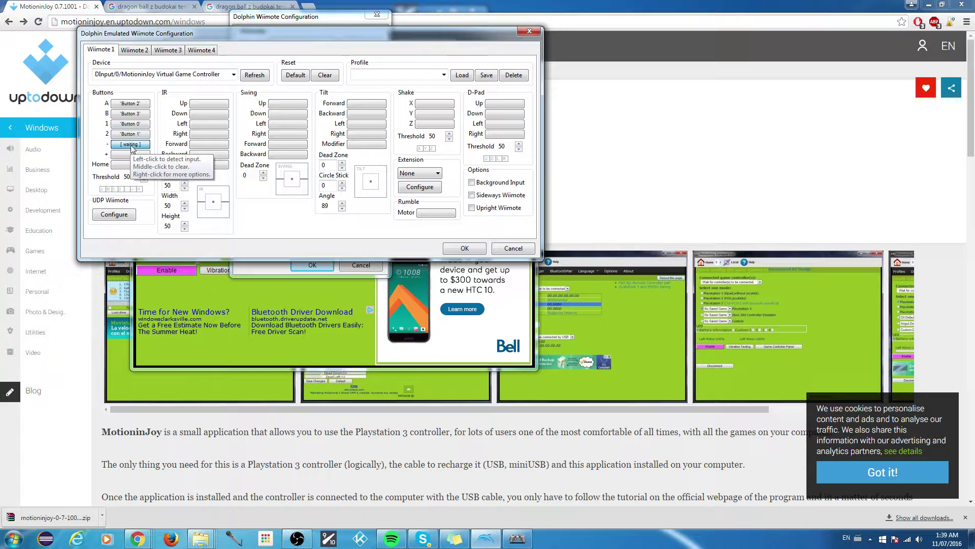
click(142, 146)
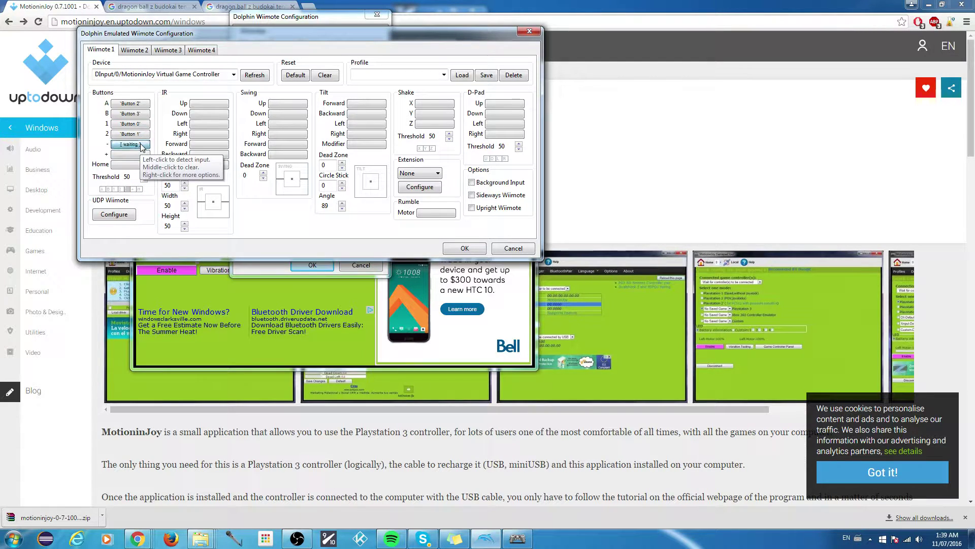
click(139, 148)
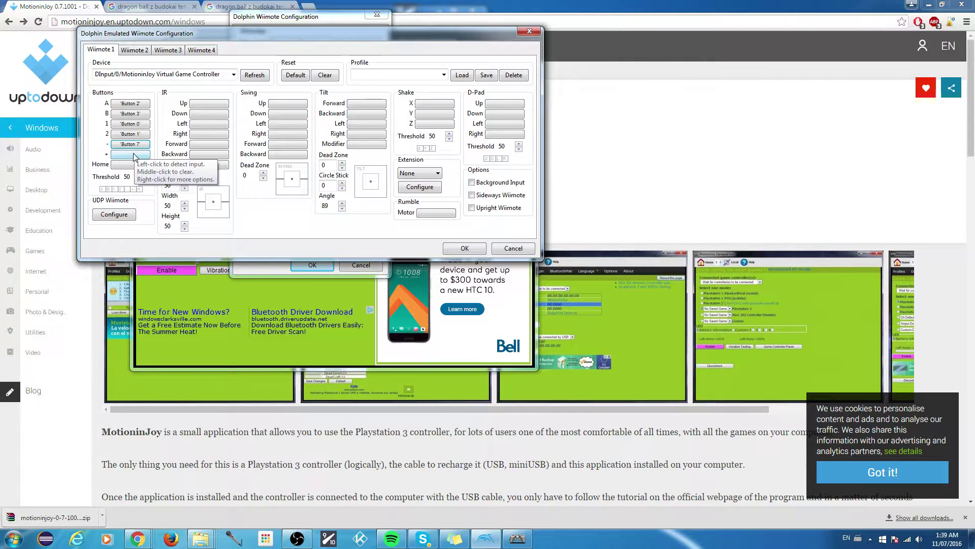
click(132, 155)
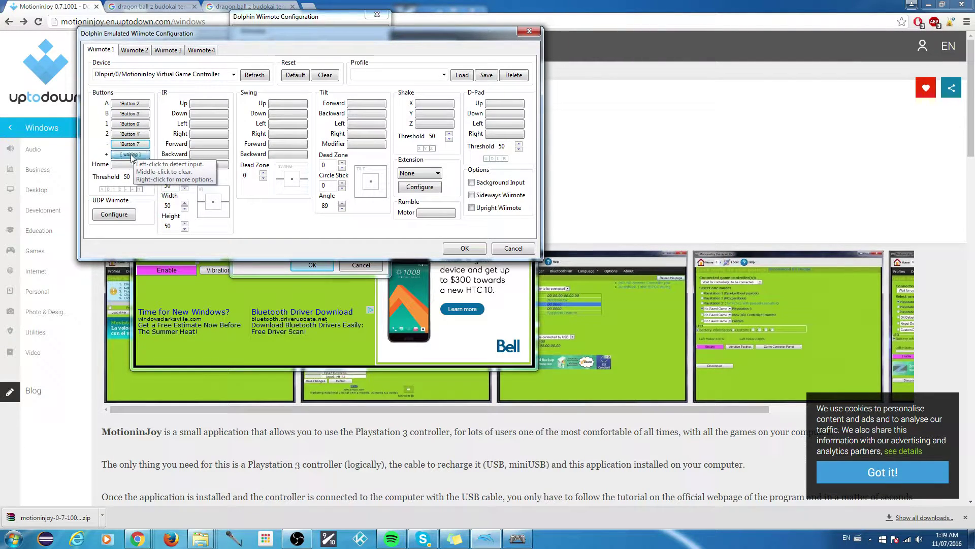
- Map the Wiimote's IR up/down and forward/backward to the controller's Xr axis, and IR left/right to its Yr axis
click(205, 104)
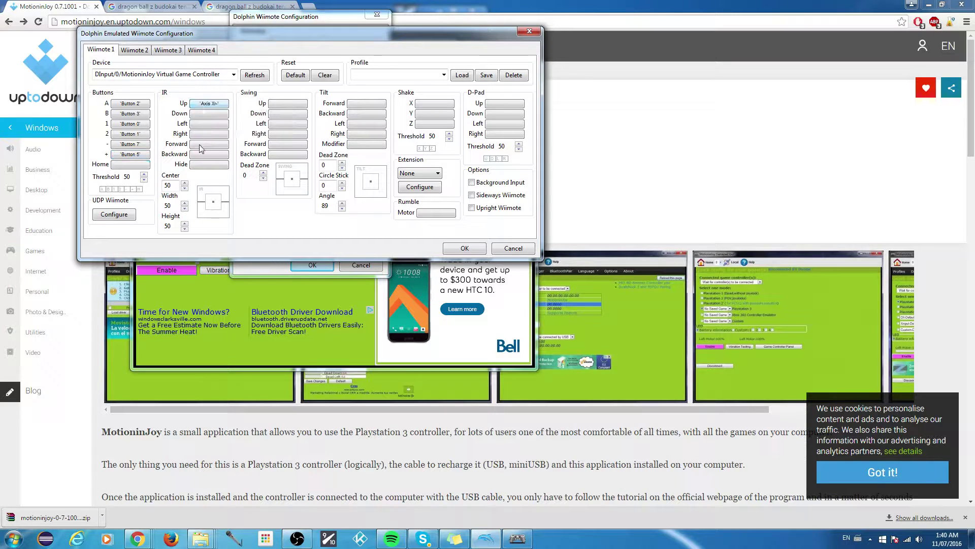
click(207, 115)
click(220, 104)
click(210, 106)
click(210, 114)
click(217, 123)
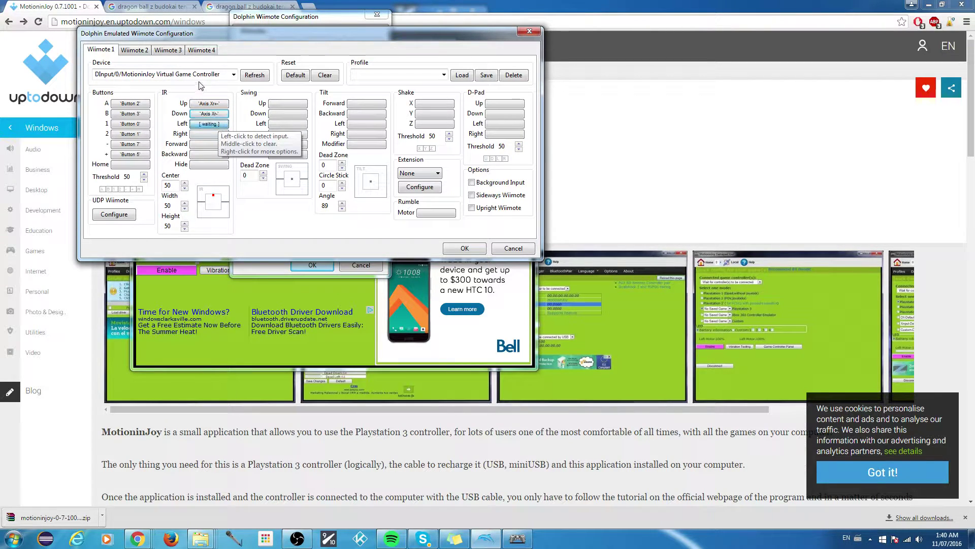
click(201, 134)
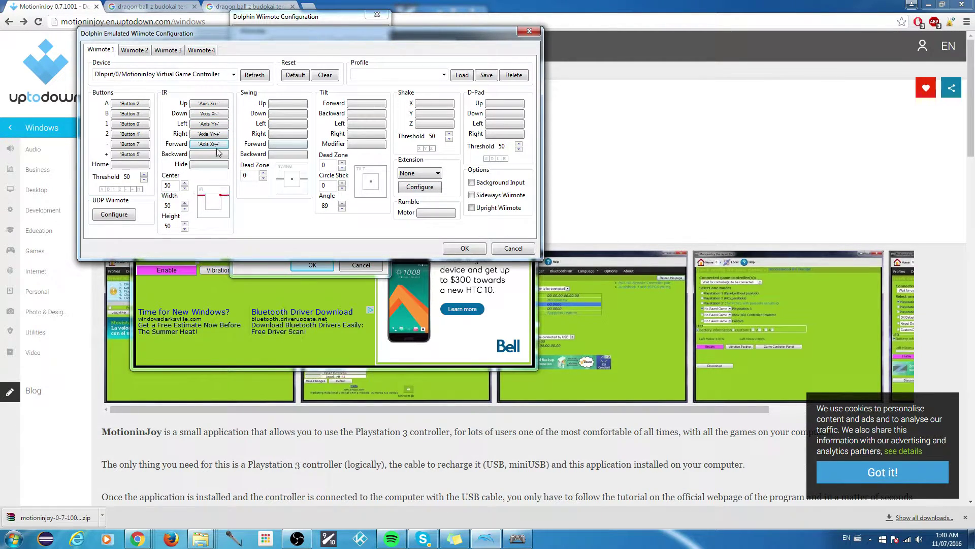
click(213, 154)
- Map the Wiimote's tilt forward/backward to the controller's Xr axis and tilt left/right to its Yr axis
click(363, 103)
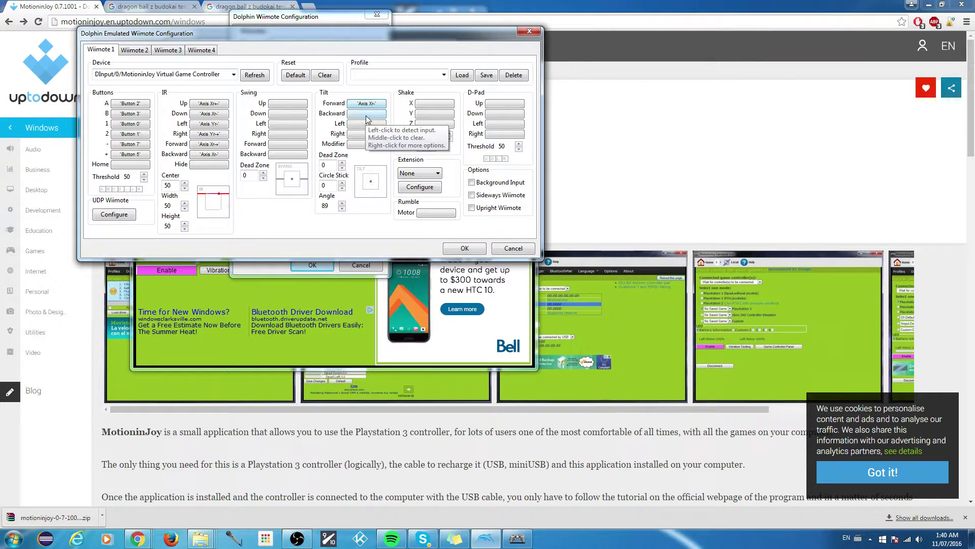
click(368, 113)
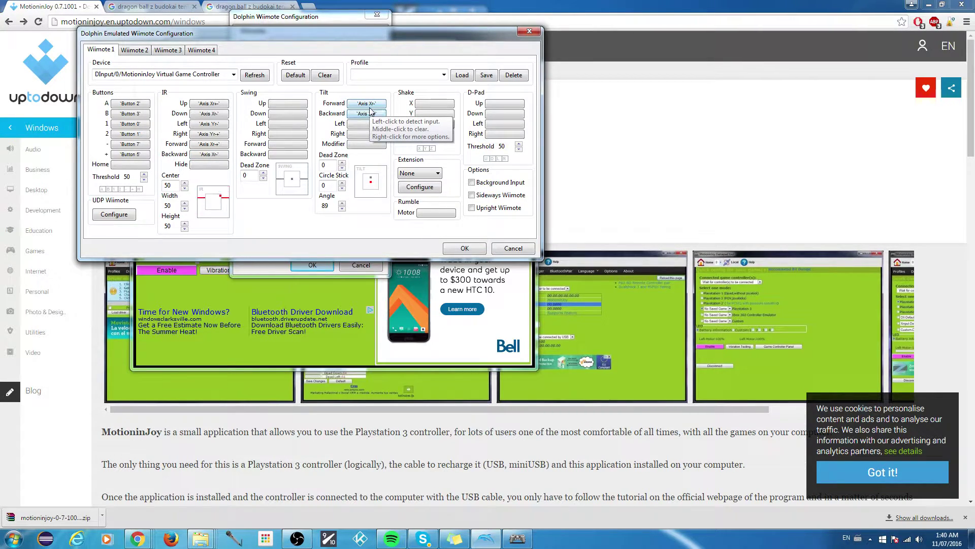
click(367, 124)
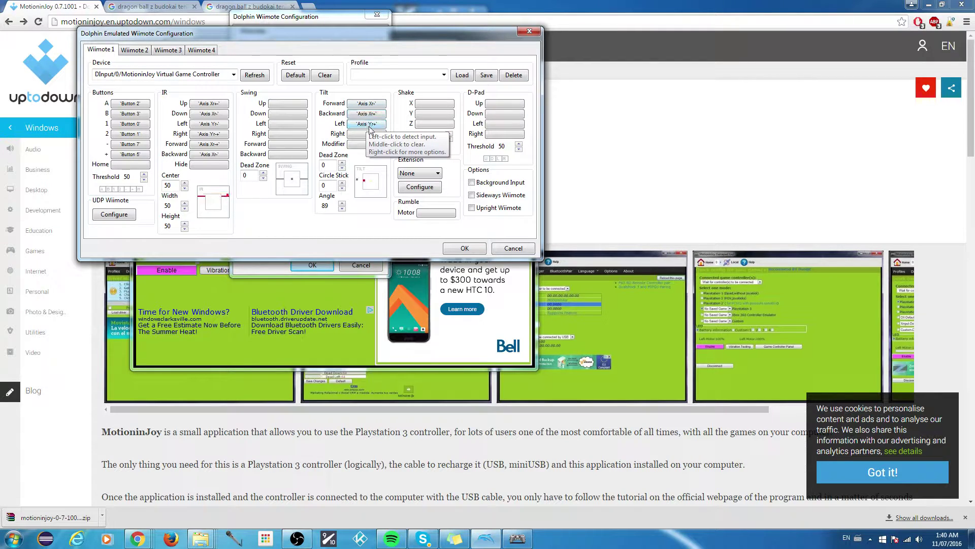
click(371, 133)
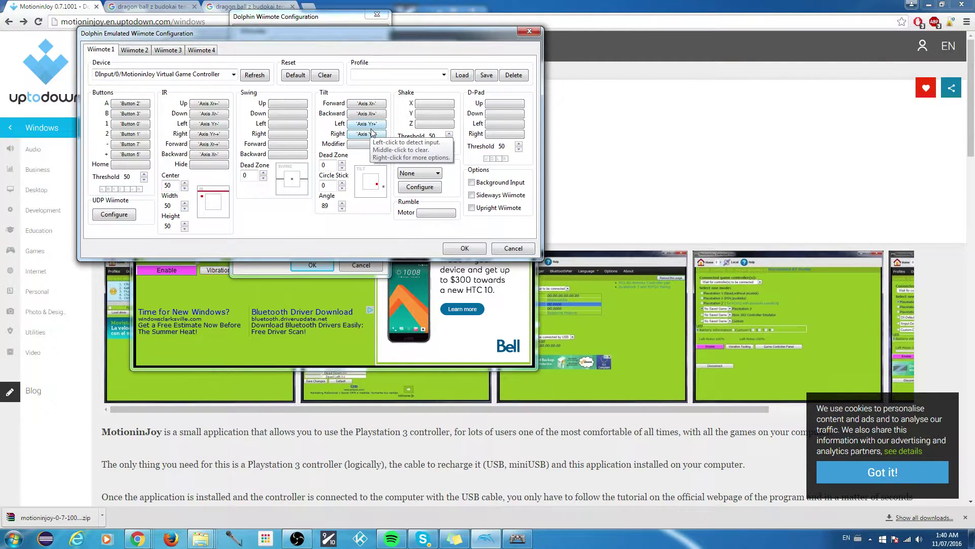
click(374, 135)
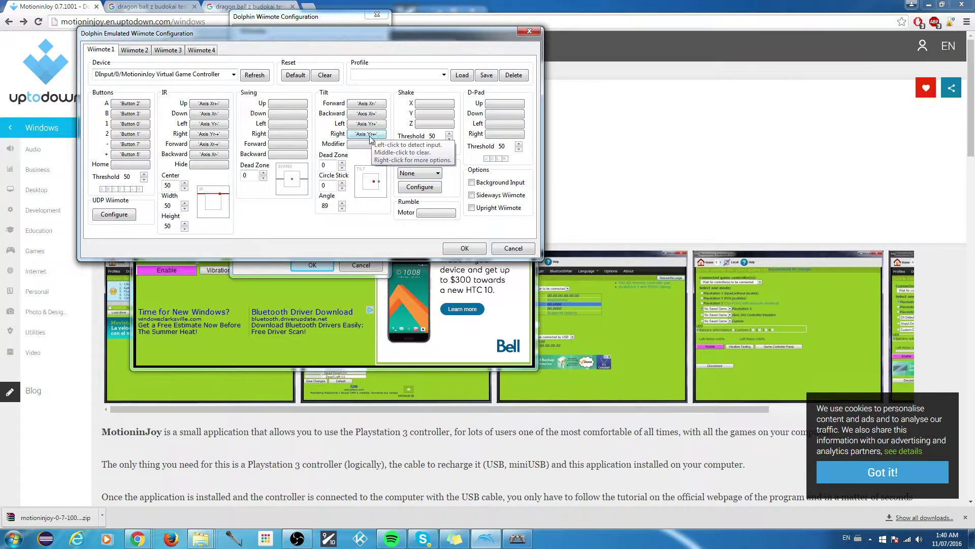
click(372, 136)
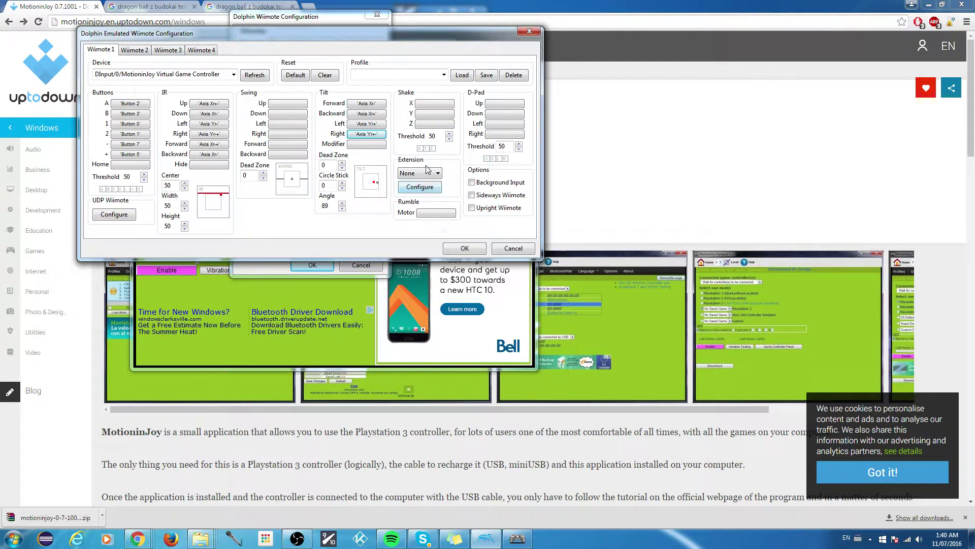
- Map the Wiimote's D-Pad up, down, left and right to Hat 0 N, S, W and E
click(495, 108)
click(496, 113)
click(496, 124)
click(499, 134)
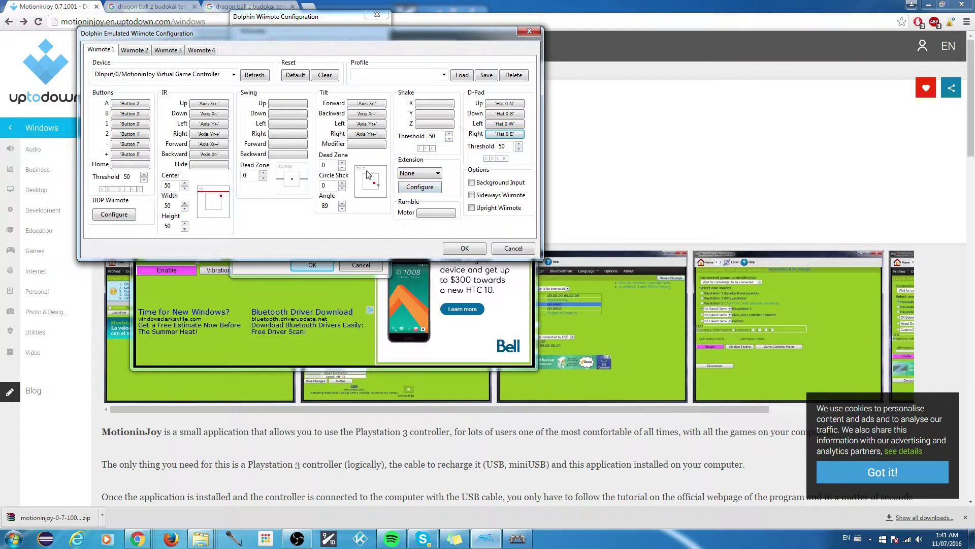
- Set the Wiimote extension to Nunchuk and map its C button to Button 4 and Z to Button 6
click(416, 174)
click(412, 191)
click(427, 213)
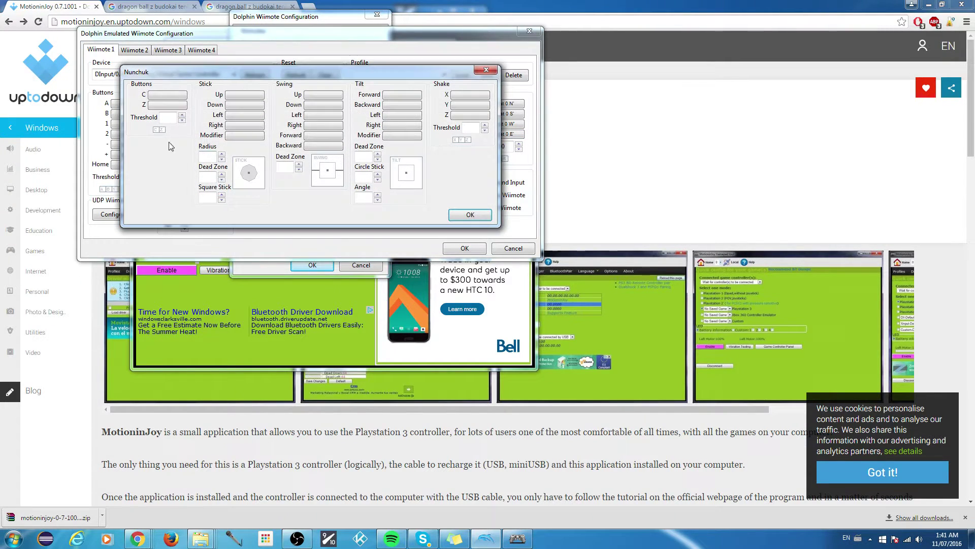
click(176, 107)
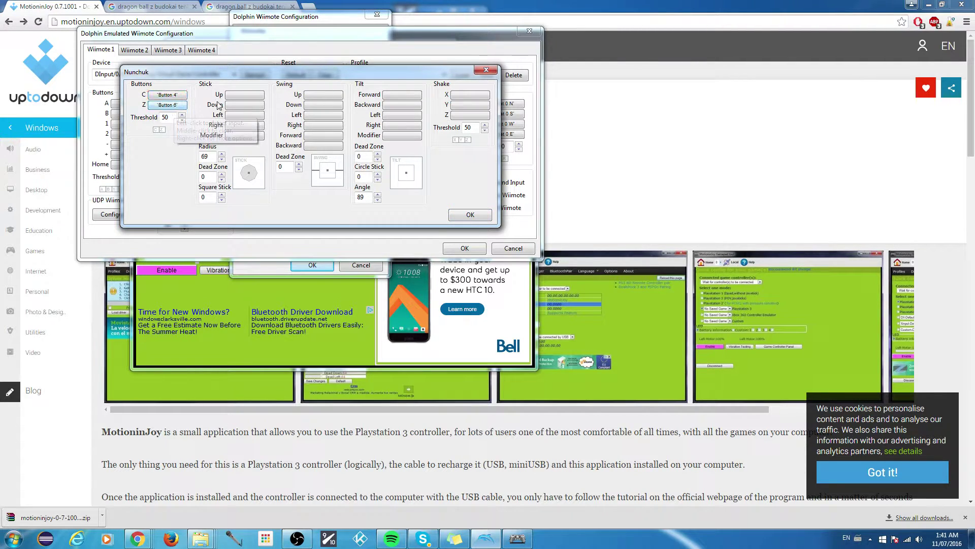
- Map the Nunchuk stick's up, down, left and right to Axis Y-, Y+, X- and X+, and save the Wiimote configuration
click(244, 95)
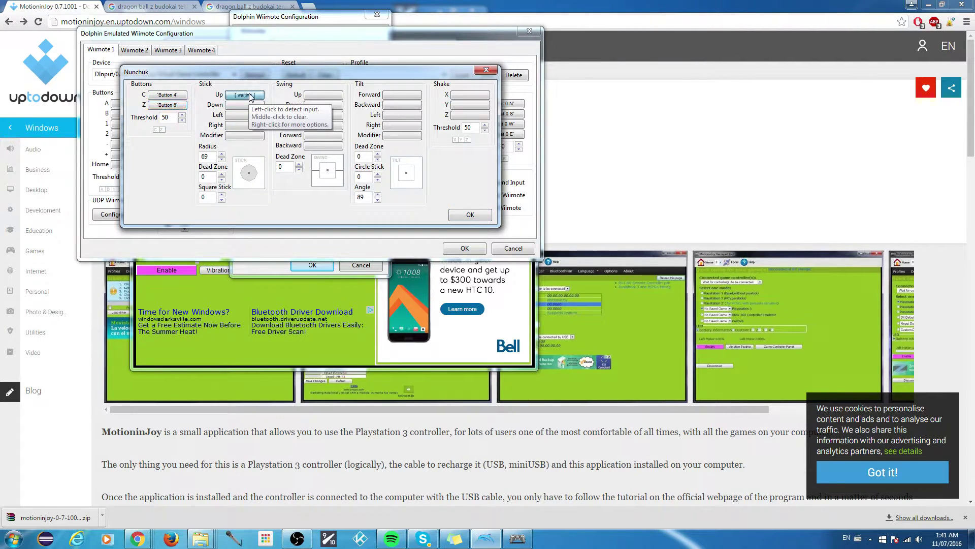
click(243, 105)
click(243, 116)
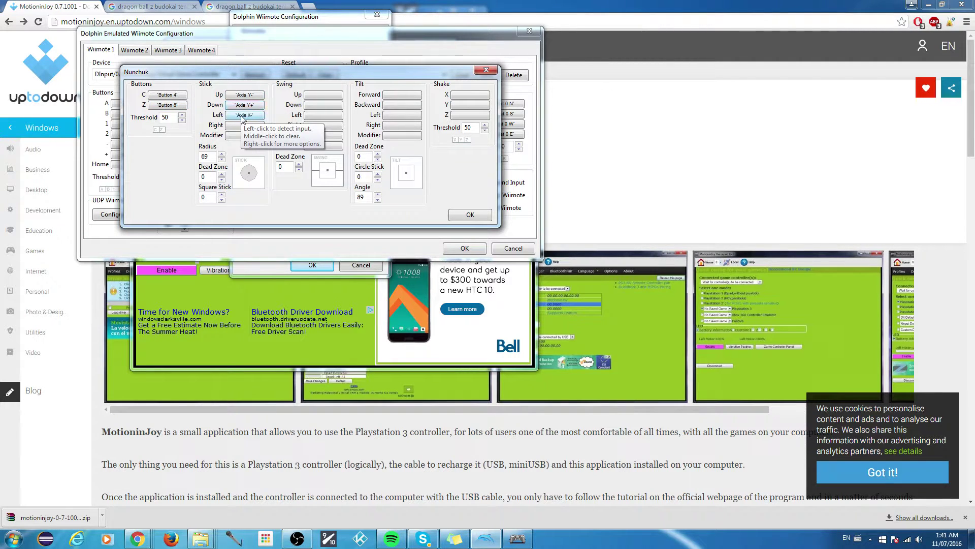
click(243, 125)
click(471, 215)
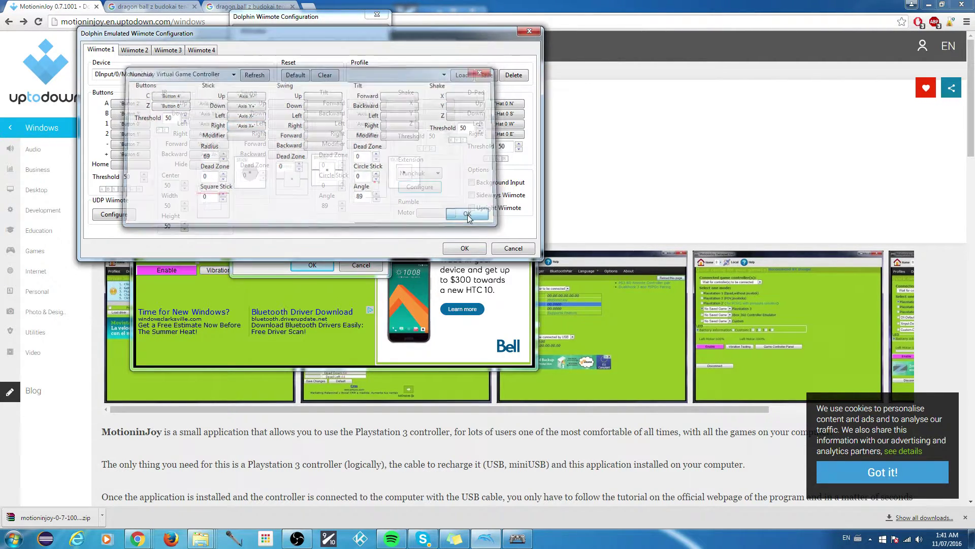
click(477, 250)
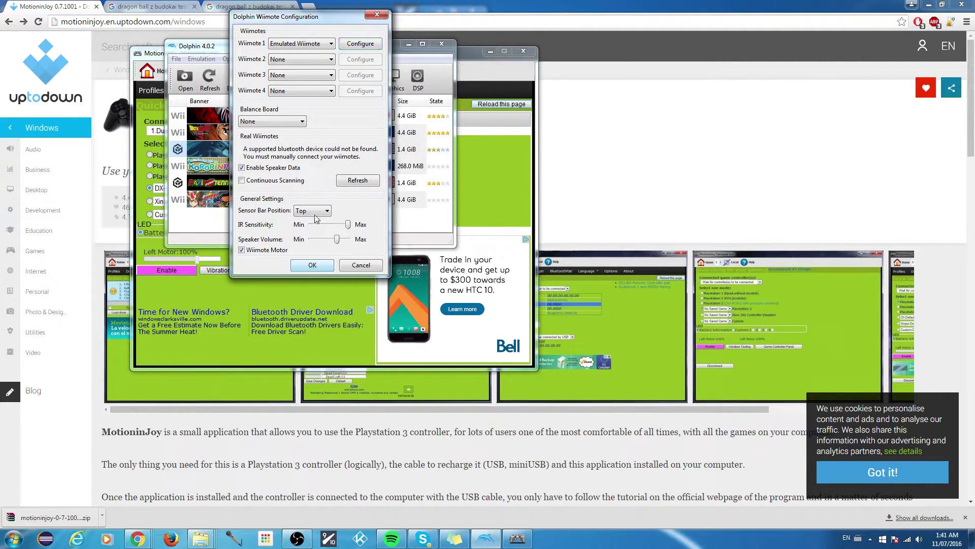
click(311, 265)
- Review the GameCube controller mapping for Pad 1 and close it without changes
click(232, 59)
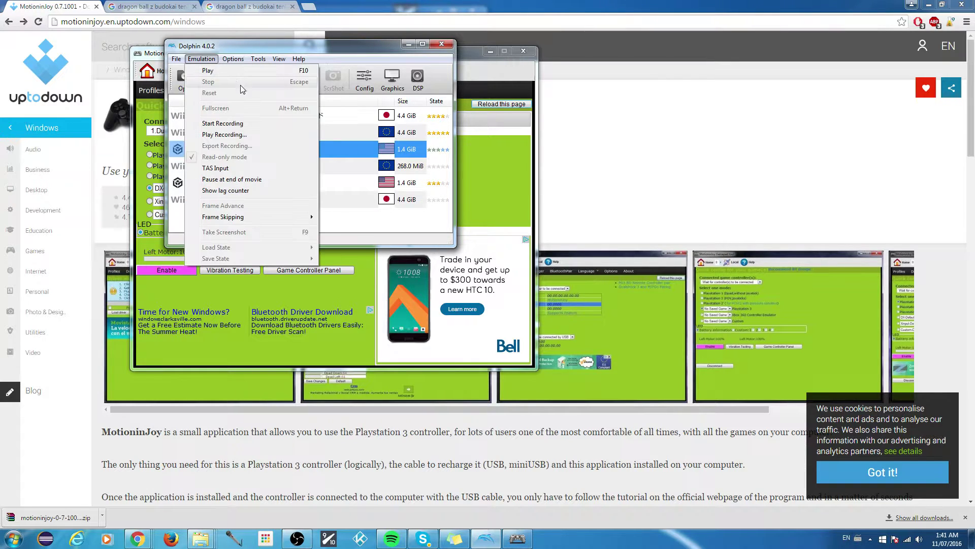
click(266, 109)
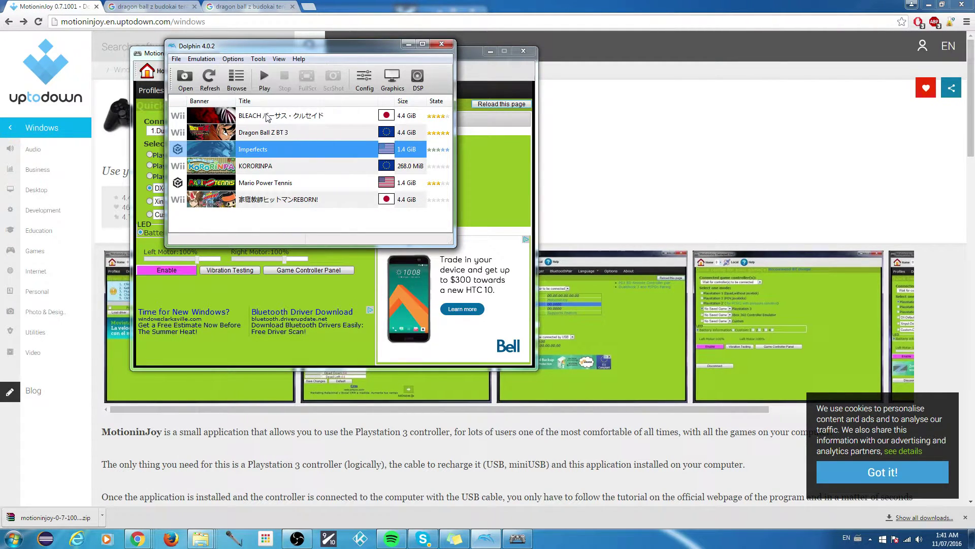
click(493, 43)
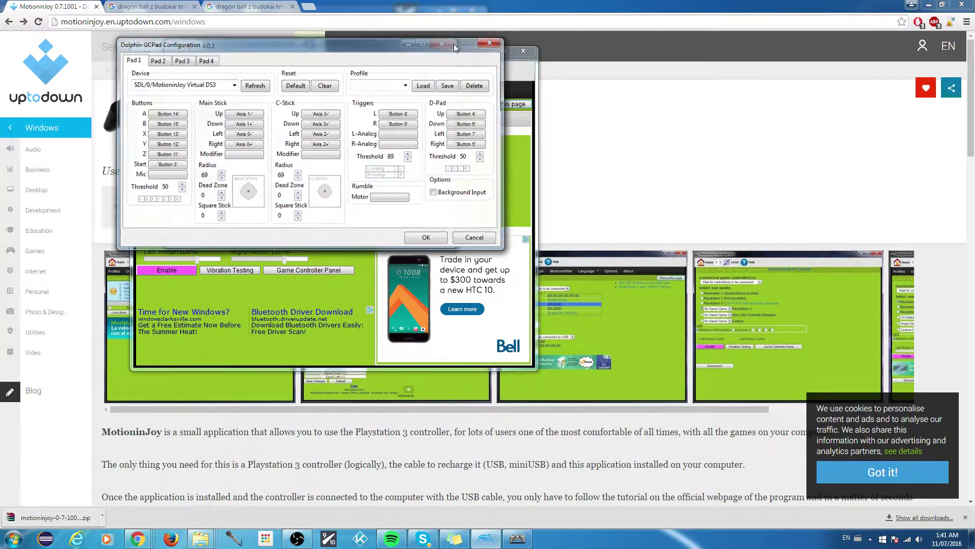
- Set GameCube Port 1 to Standard Controller in the Dolphin configuration
click(229, 60)
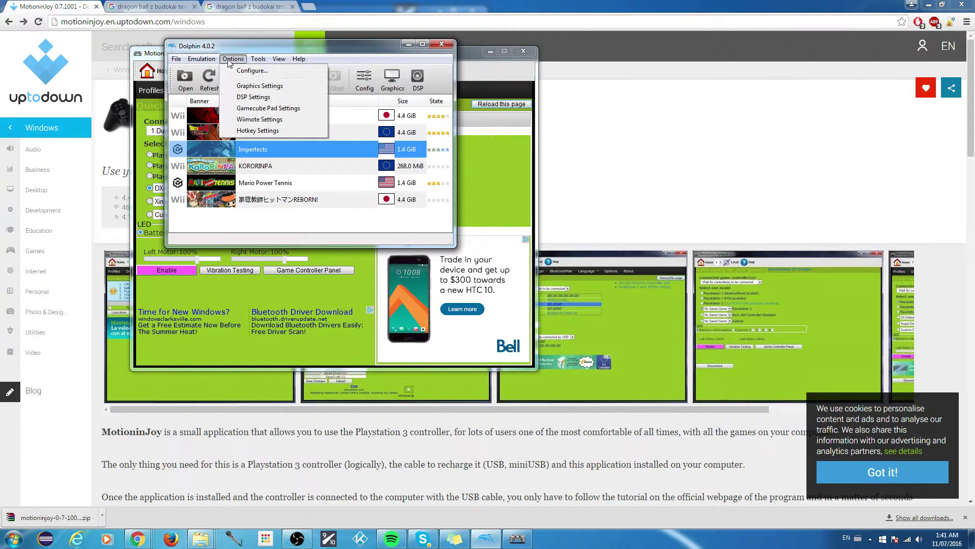
click(255, 73)
click(327, 50)
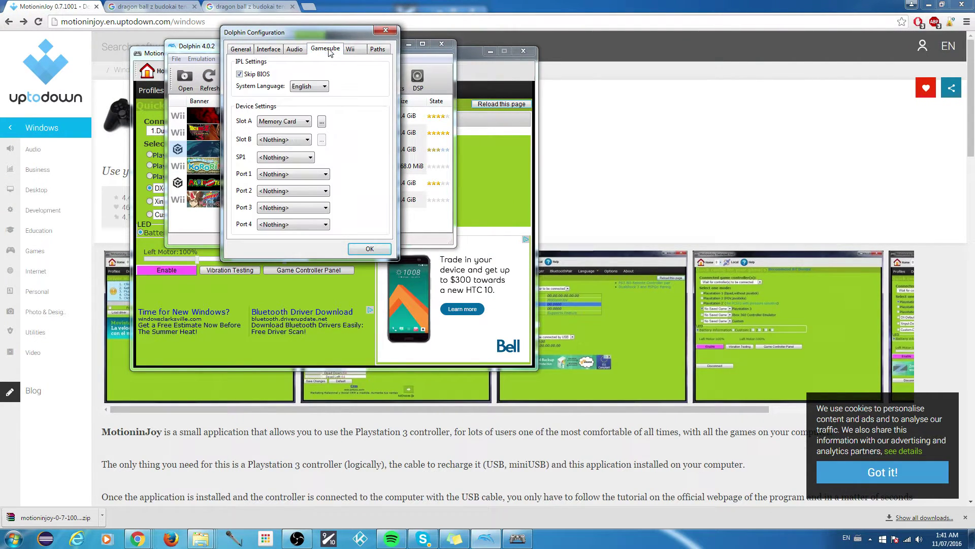
click(283, 176)
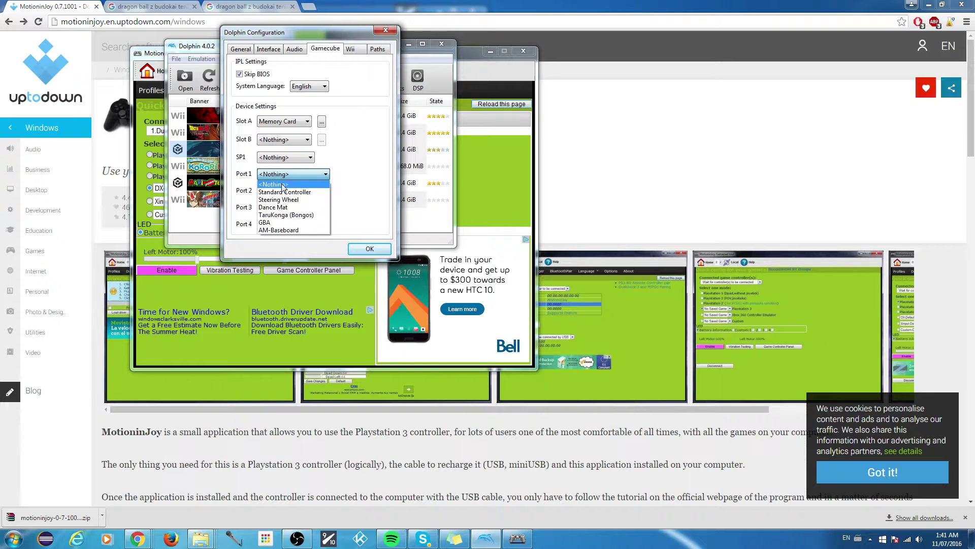
click(283, 192)
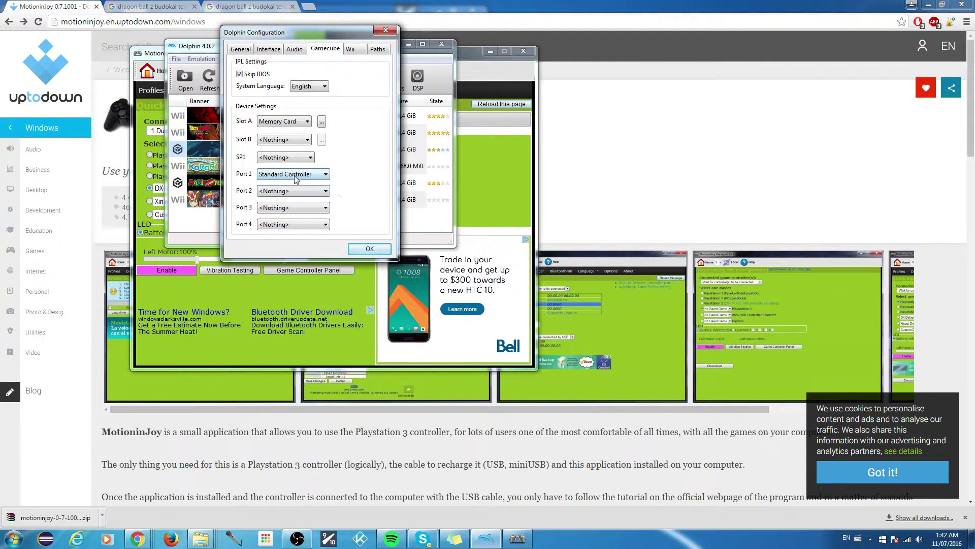
- Set GameCube Port 1 back to <Nothing> and close the Dolphin configuration
click(296, 176)
click(295, 185)
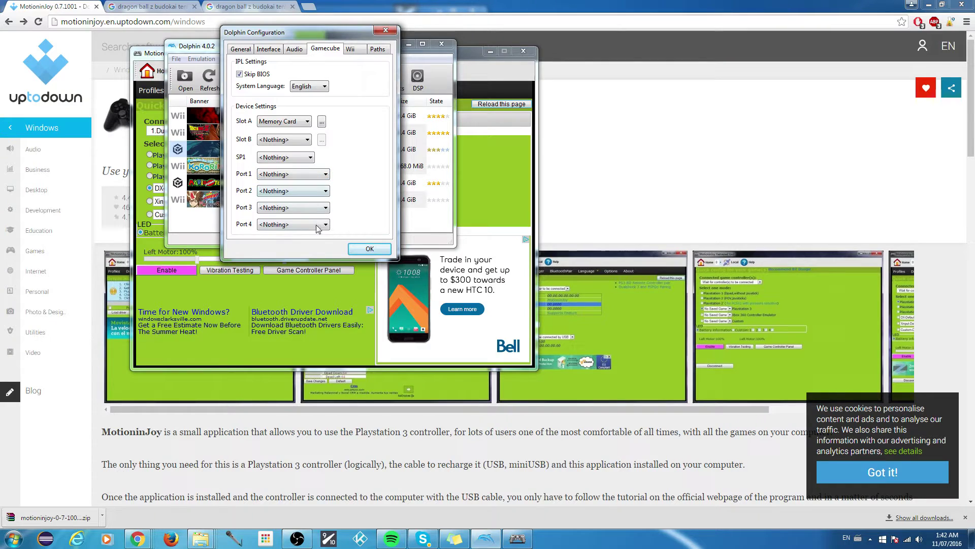
click(370, 249)
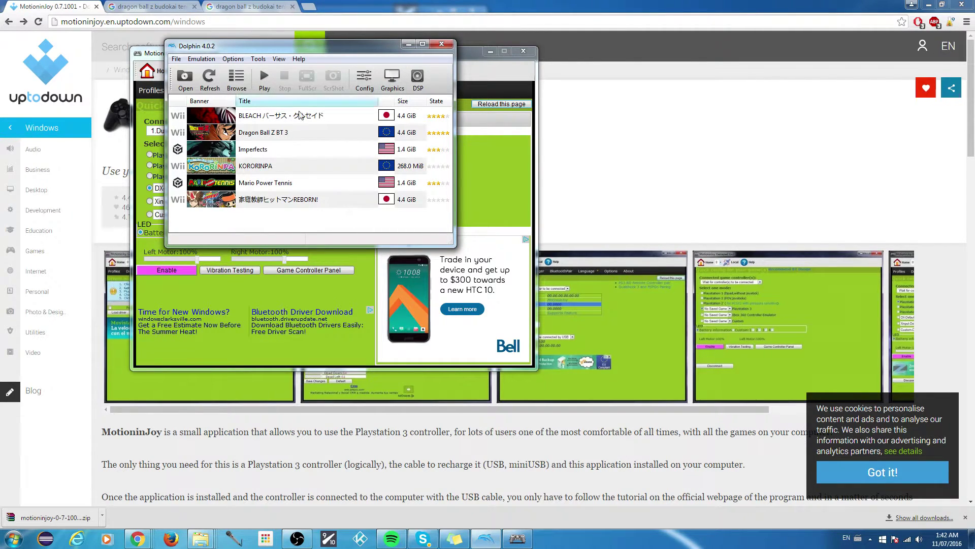
- Launch the Wii game KORORINPA from the game list and shift its game window slightly sideways
double_click(291, 166)
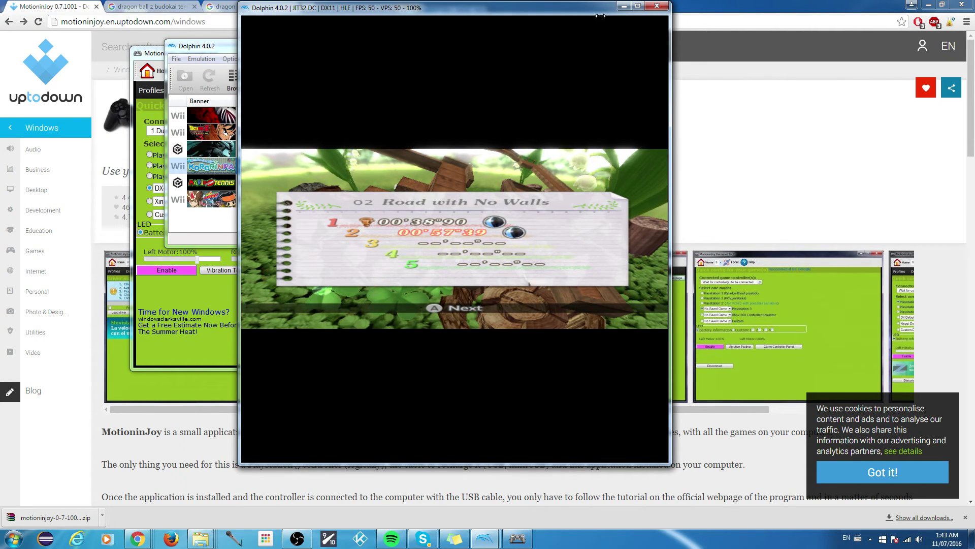
drag(546, 11, 569, 11)
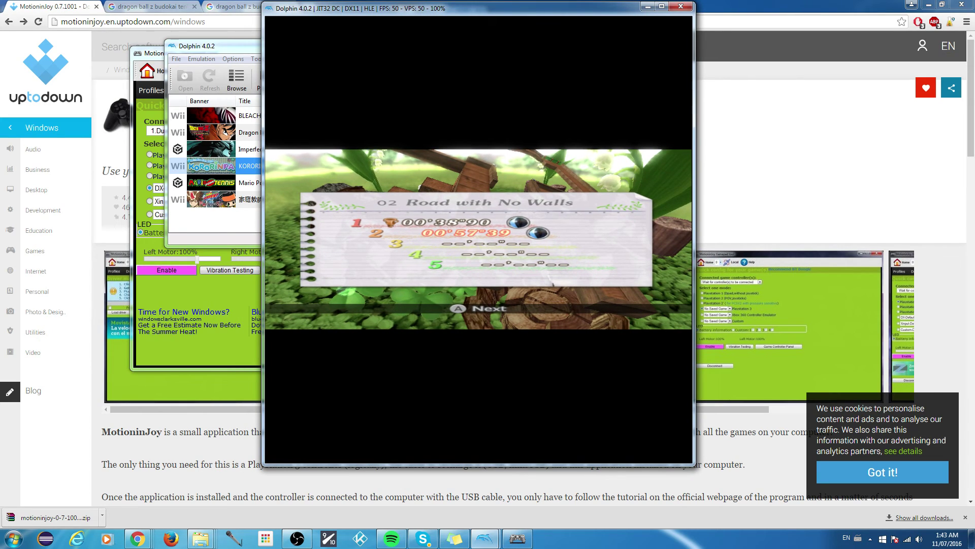
click(304, 542)
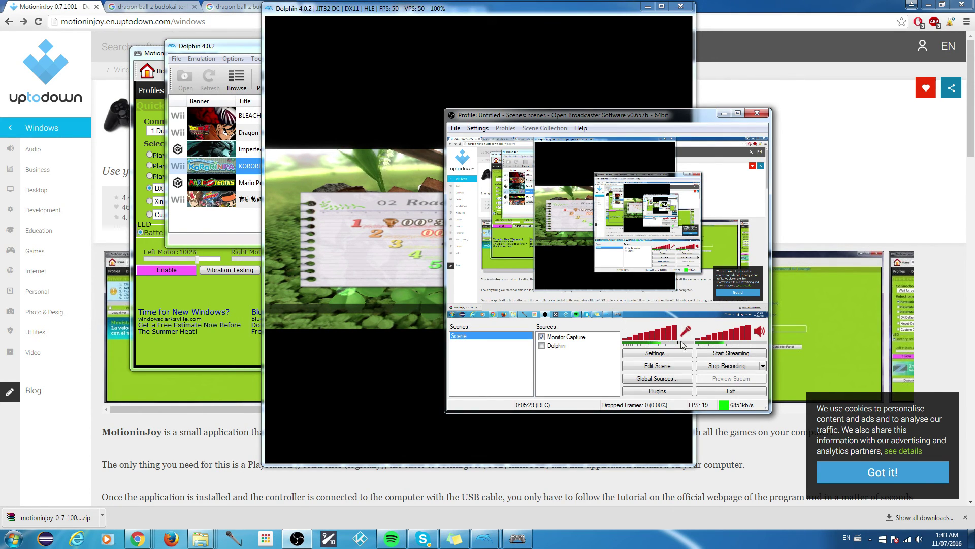